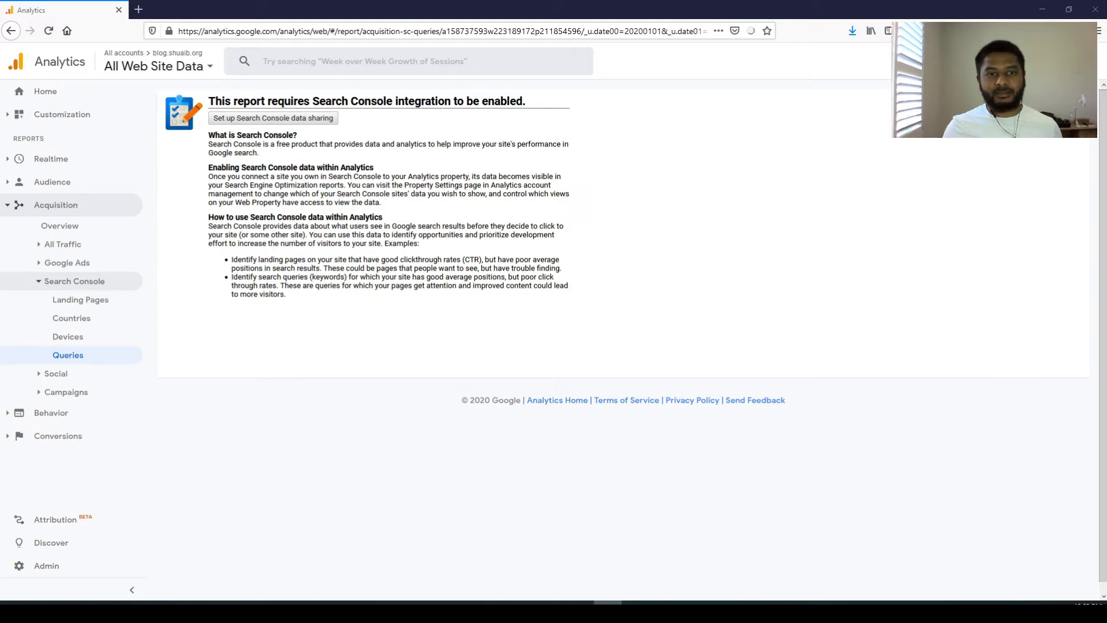
Step: Set up Search Console data sharing by opening the Search Console link settings among all linkable products of the blog.shuaib.org property
left_click(272, 119)
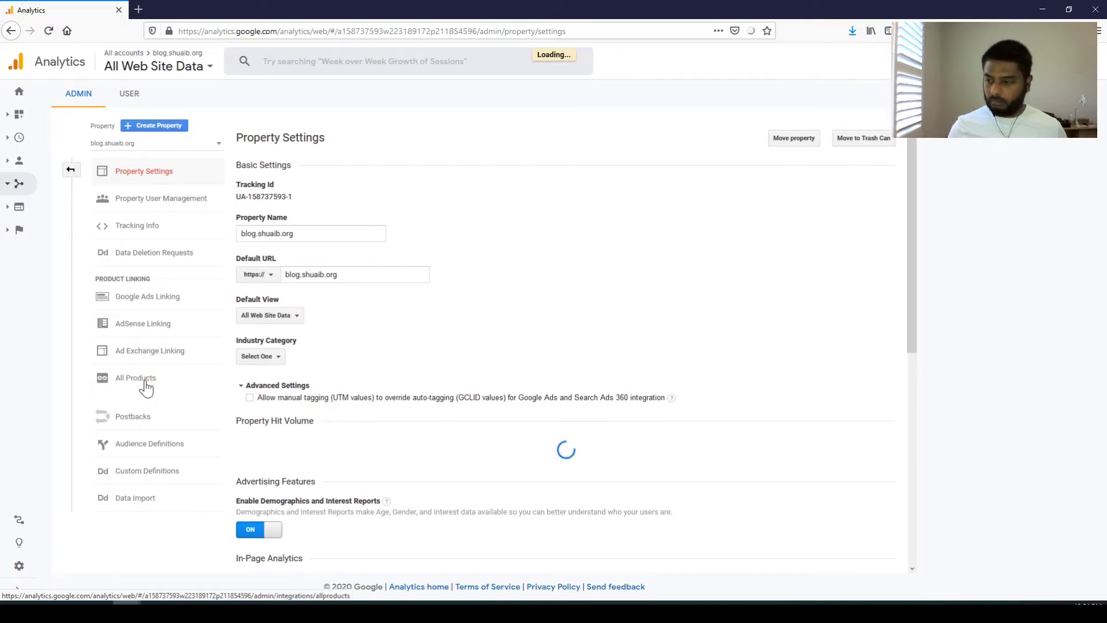
left_click(146, 389)
scroll(341, 346, "down", 3)
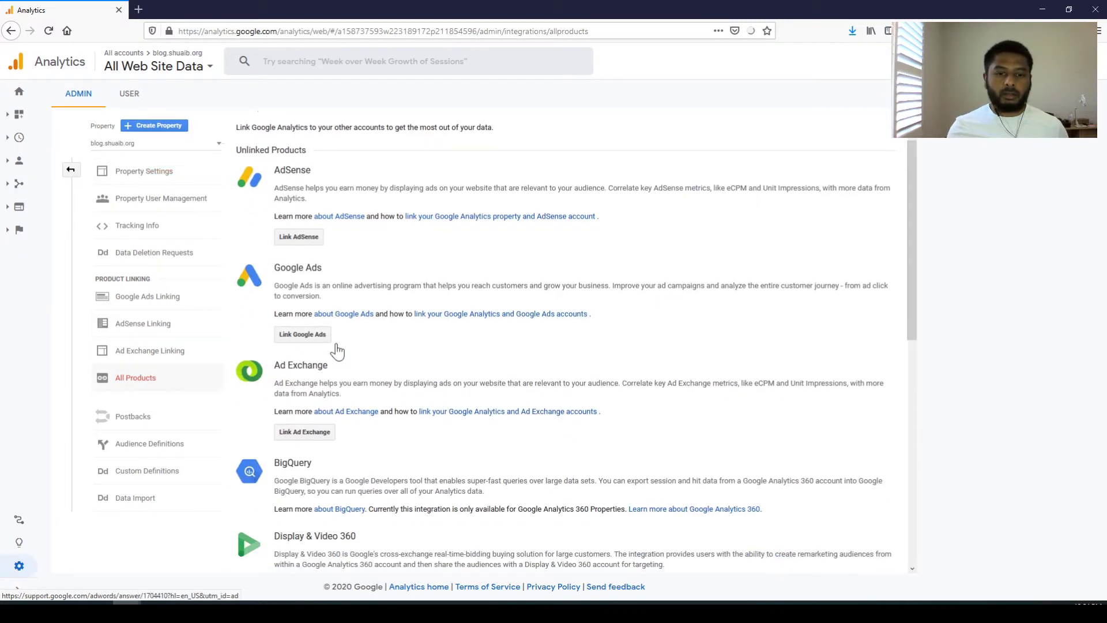
scroll(354, 299, "down", 6)
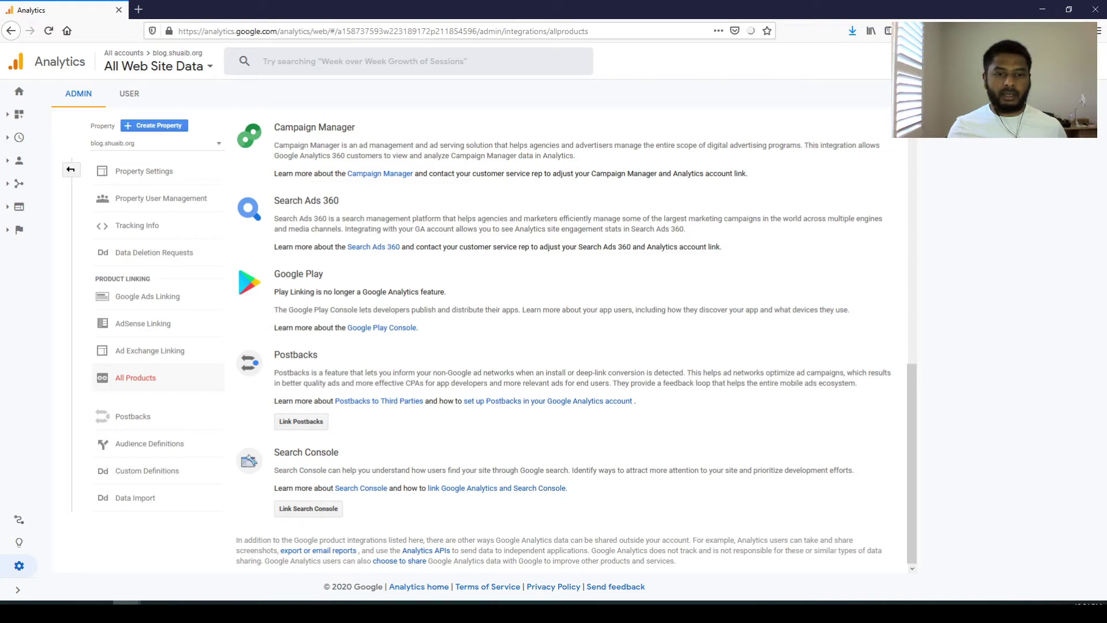
left_click(326, 510)
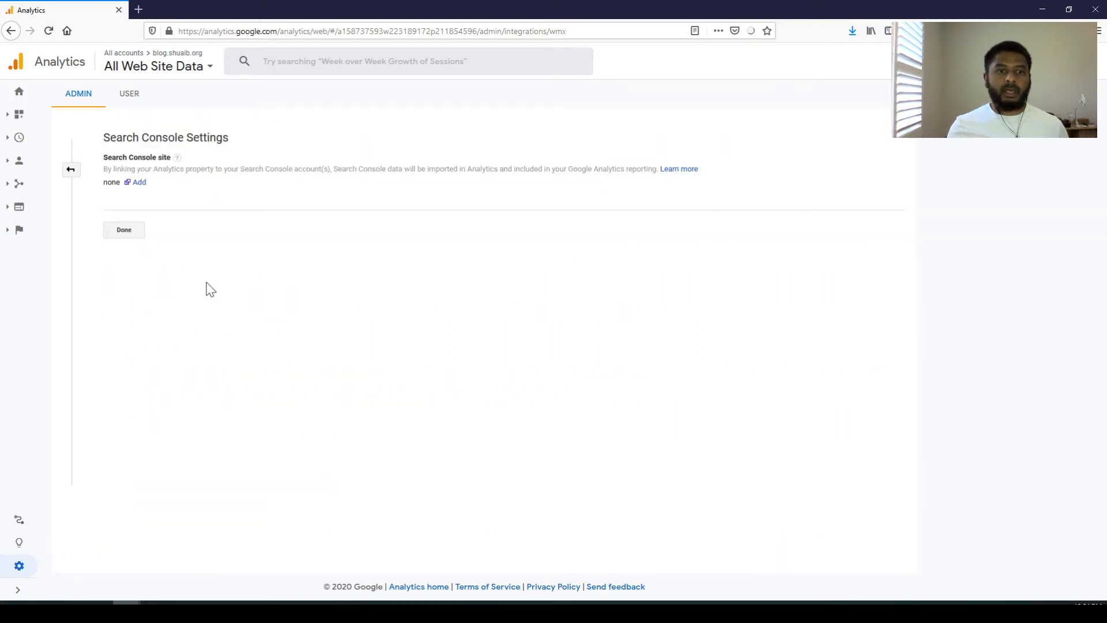
Step: Start adding a Search Console site and review the web property, linked site and available sites on the association page
left_click(139, 183)
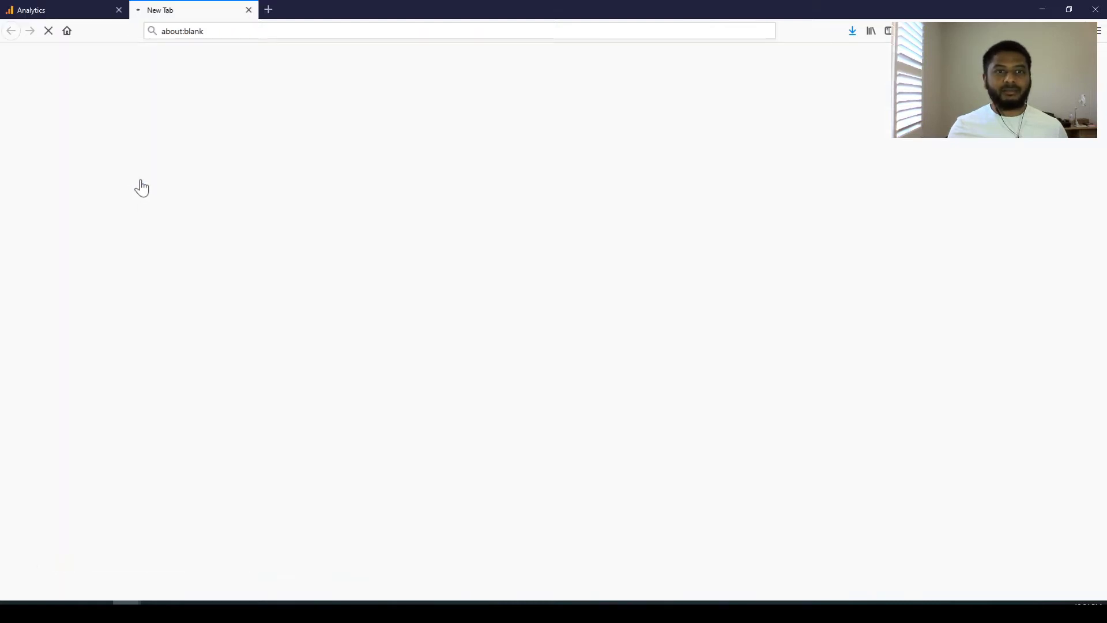
left_click(81, 14)
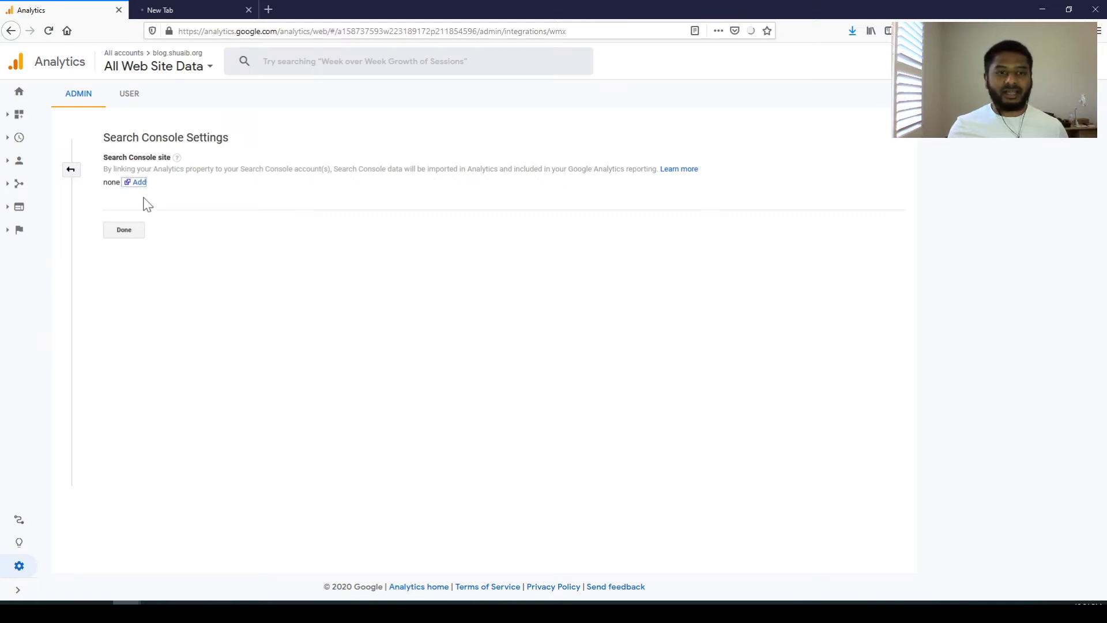
left_click(149, 18)
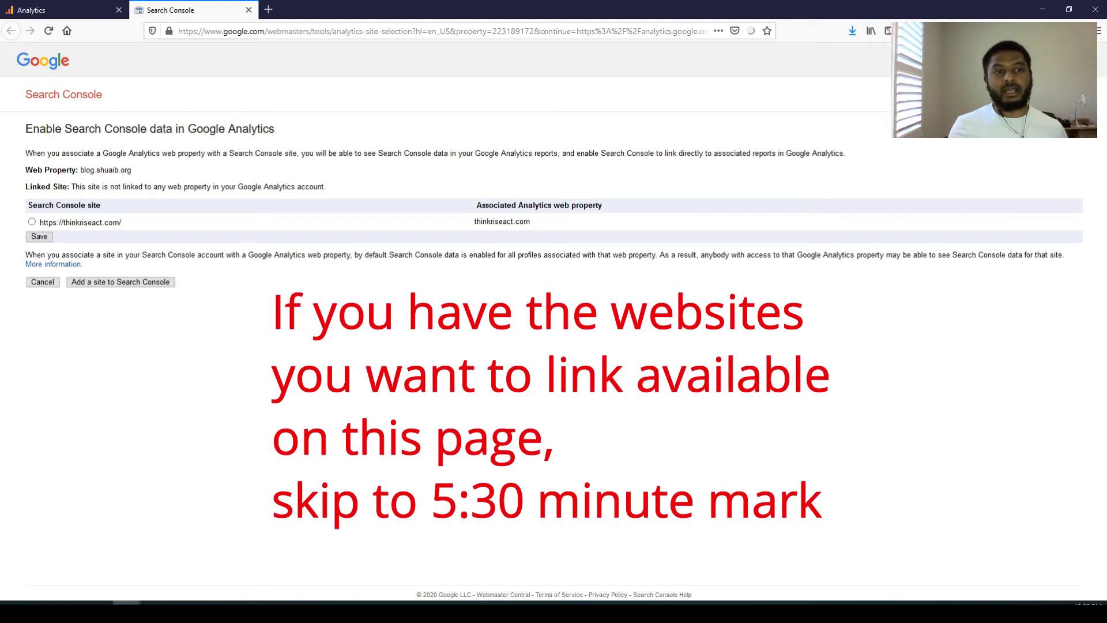
left_click_drag(25, 170, 105, 170)
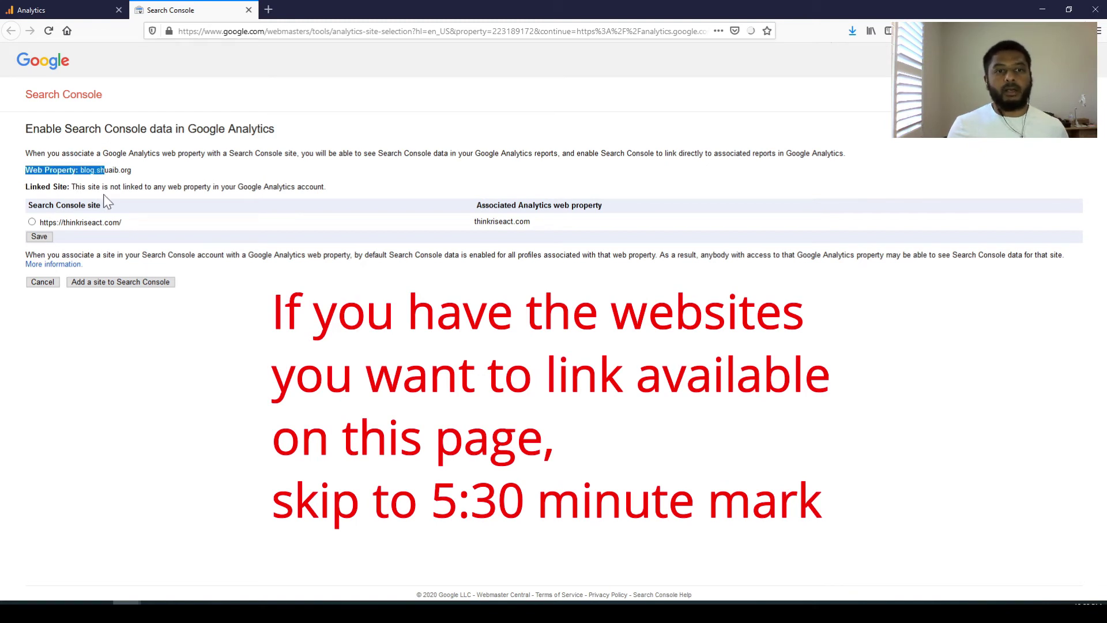
left_click_drag(32, 187, 327, 188)
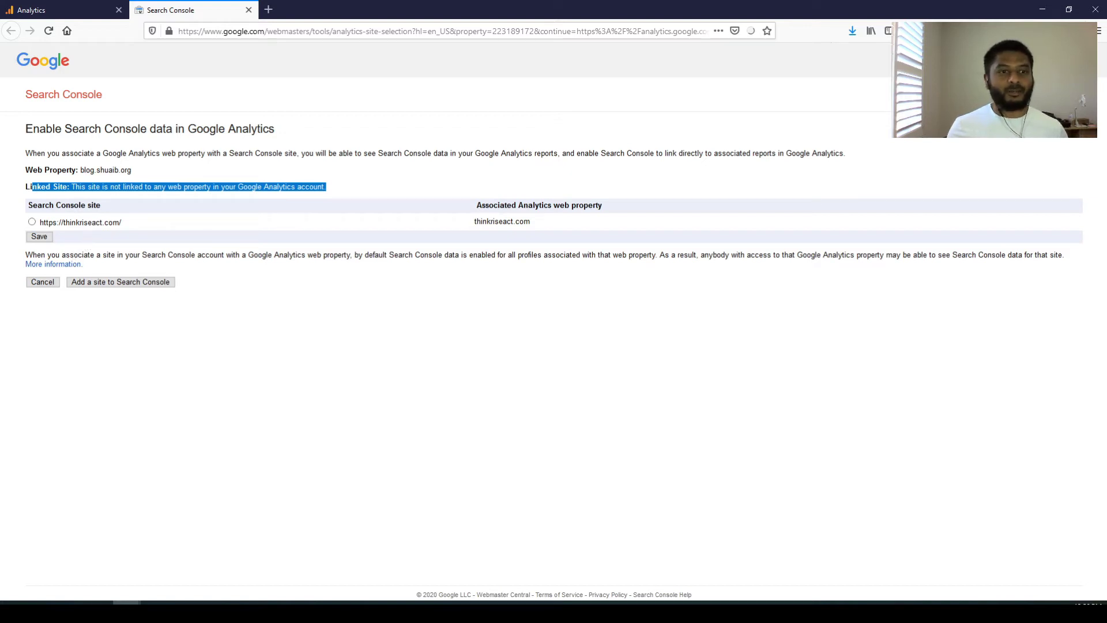
left_click_drag(79, 171, 132, 171)
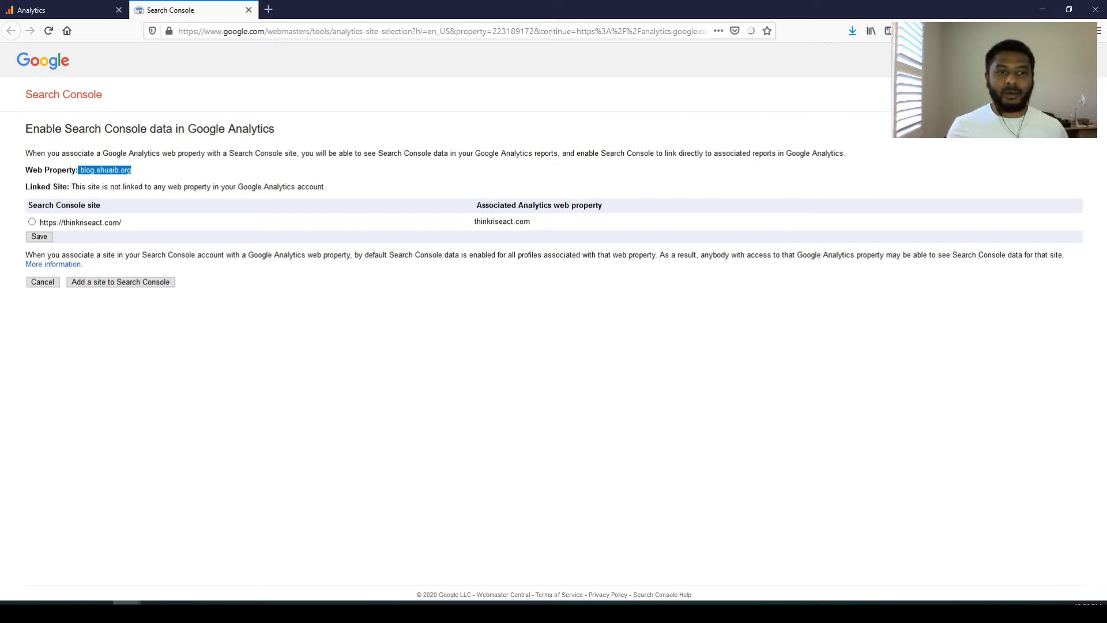
left_click_drag(33, 205, 139, 217)
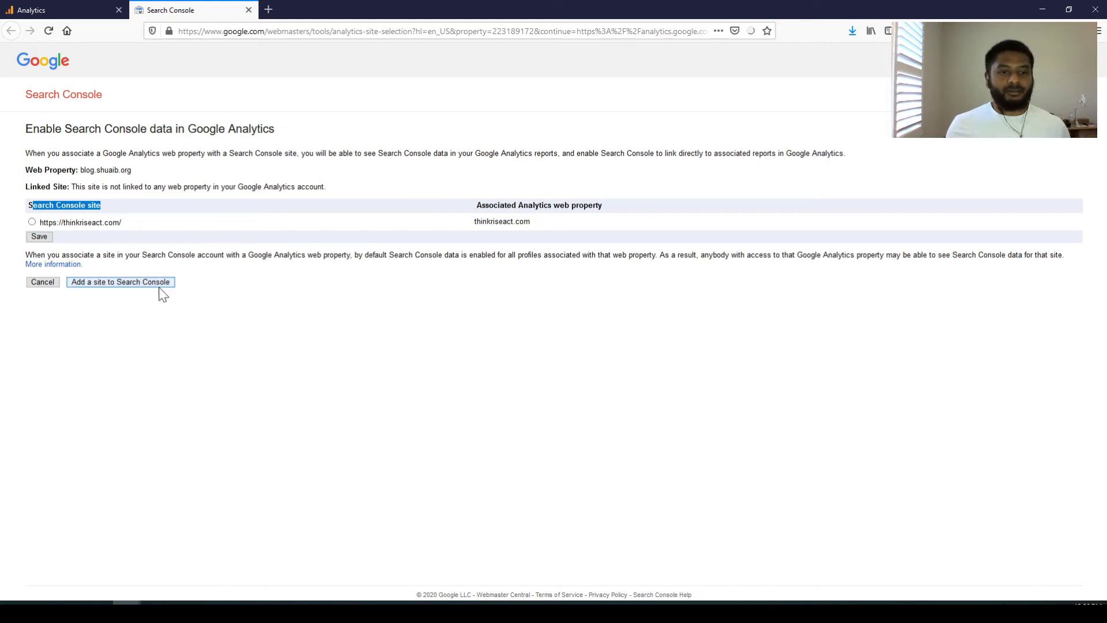
Step: Continue to Search Console to add a site and start a new property there
left_click(107, 286)
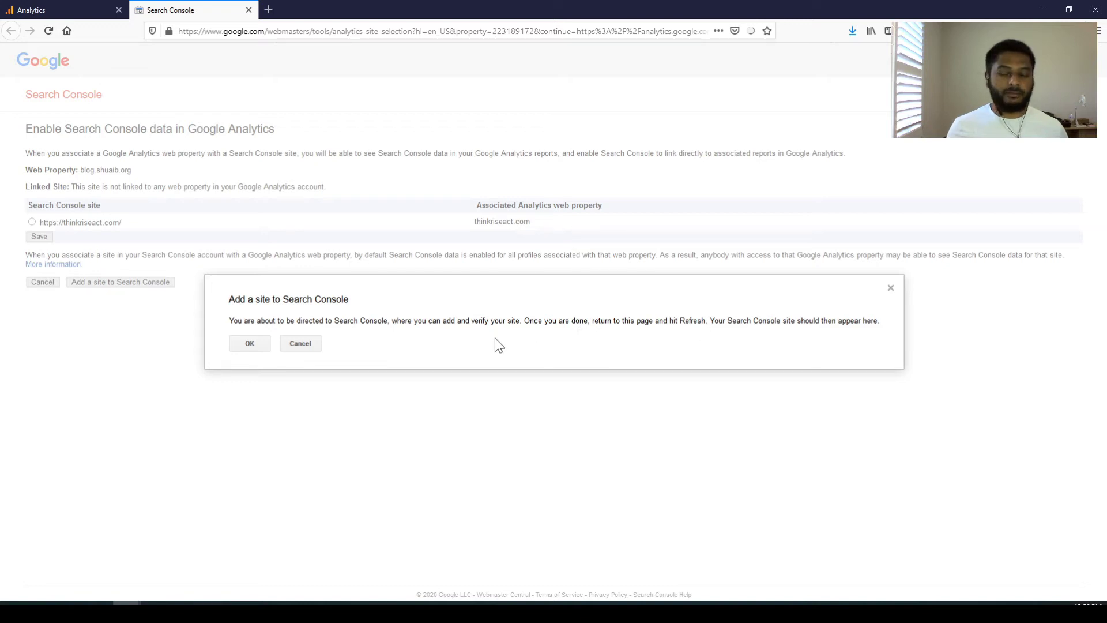
left_click(250, 345)
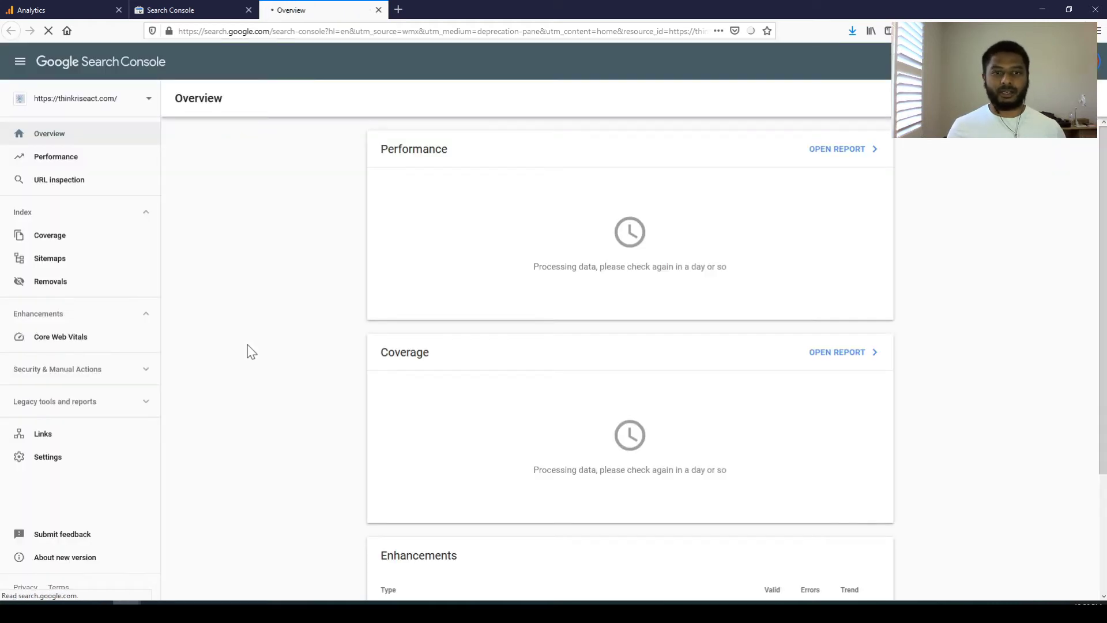
left_click(151, 104)
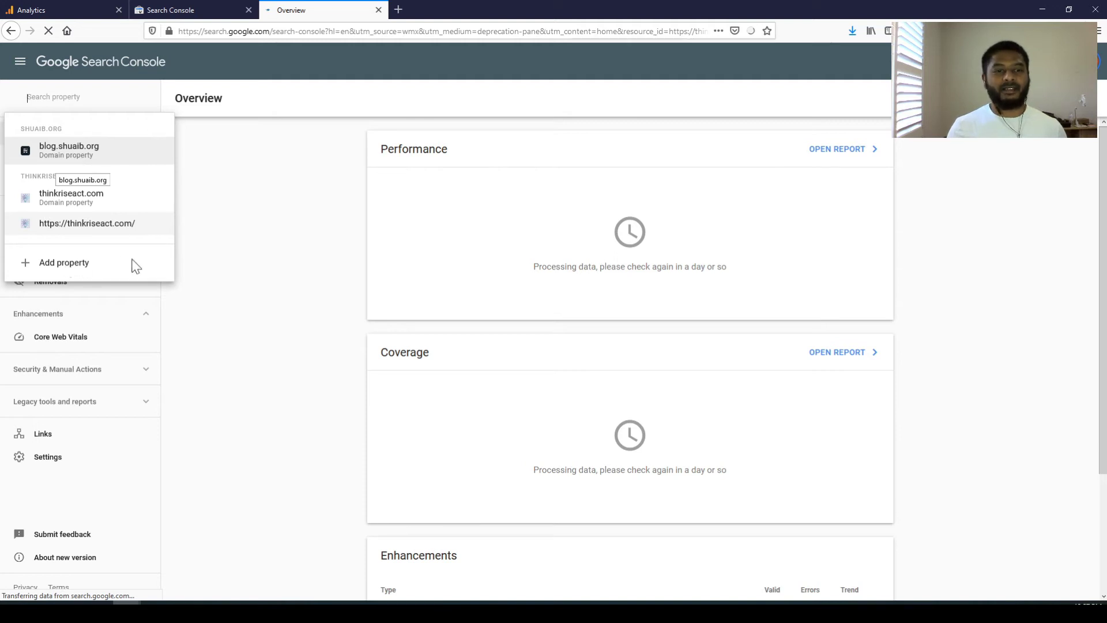
left_click(66, 264)
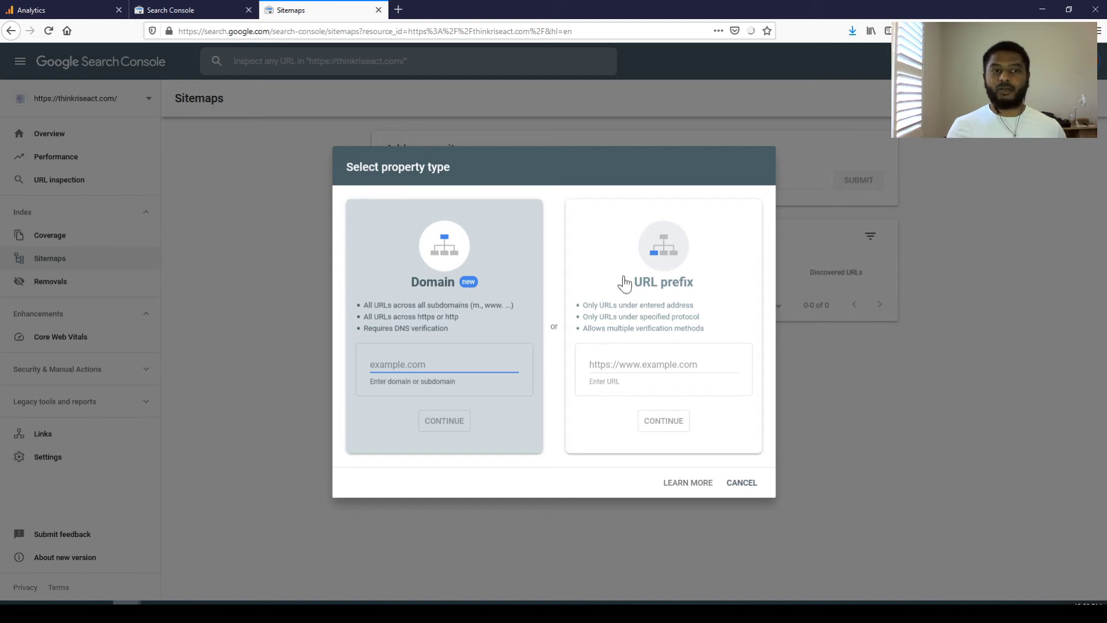
left_click(663, 275)
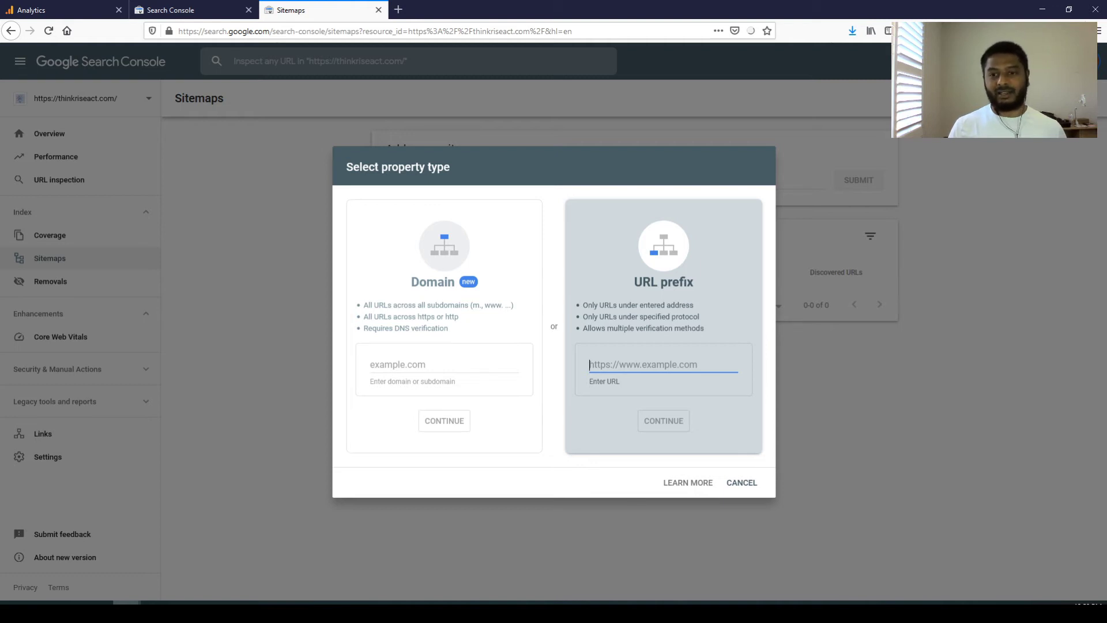
type("http")
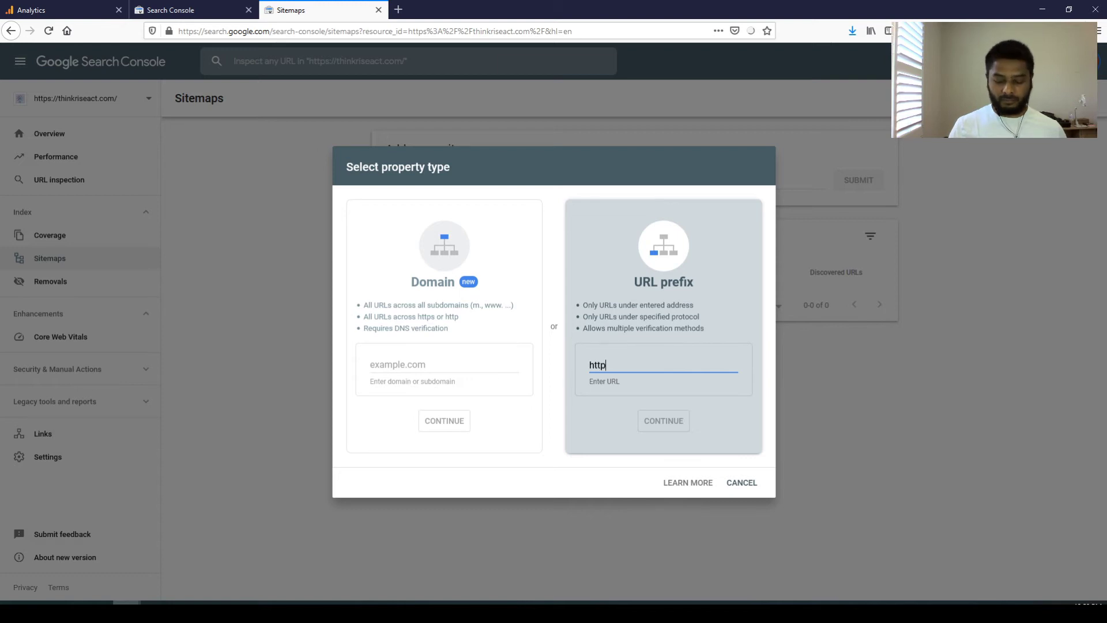
type("s:/")
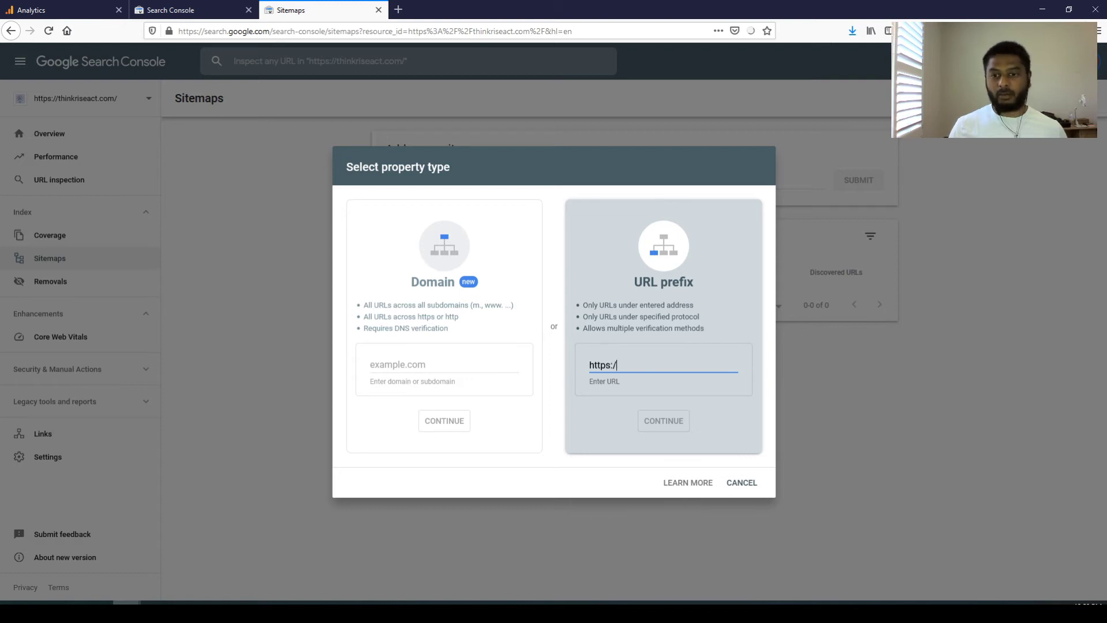
type("/blog.shuaib")
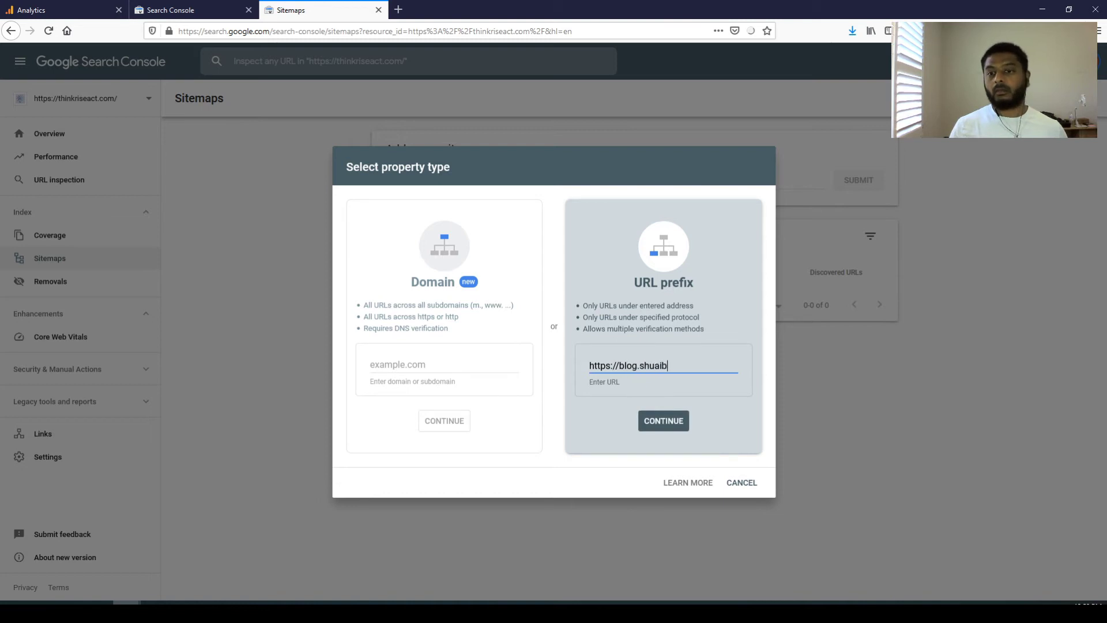
type(".org")
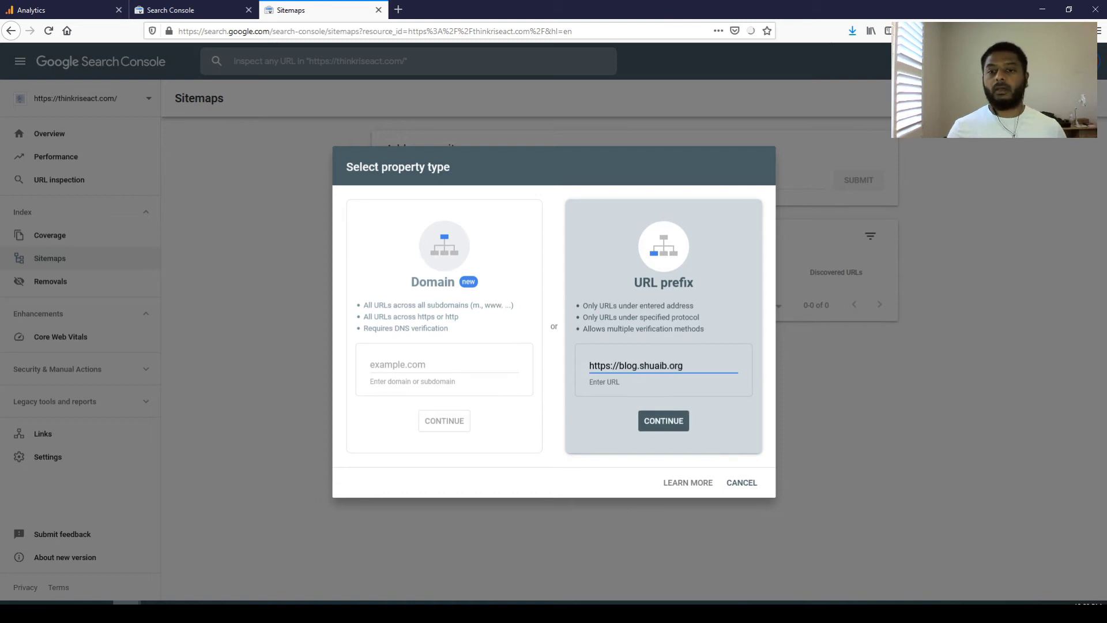
left_click(665, 427)
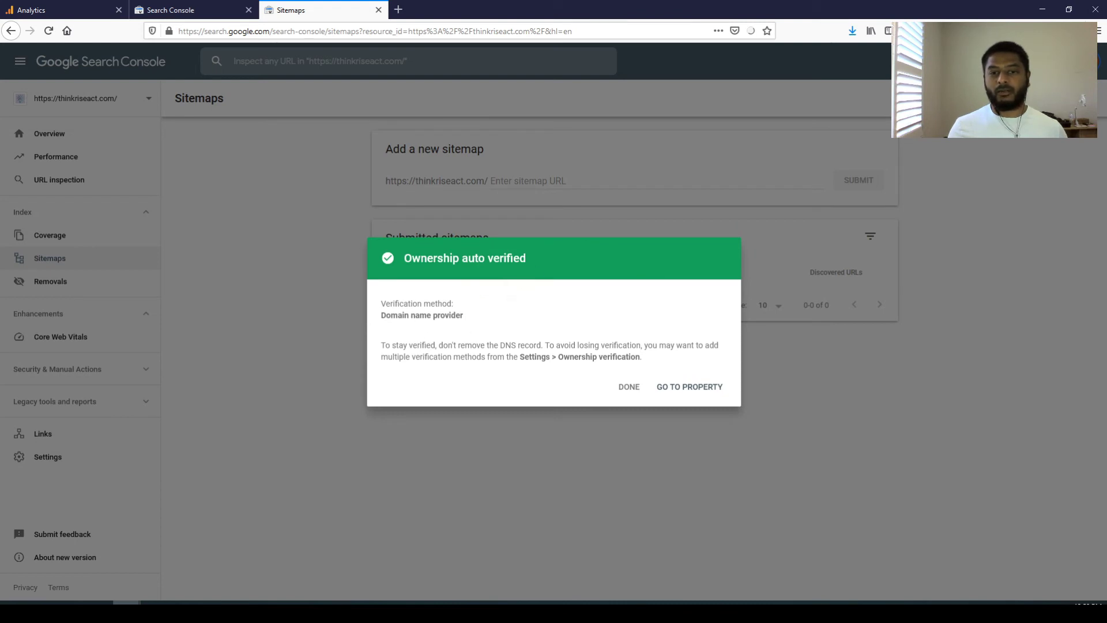
left_click(685, 387)
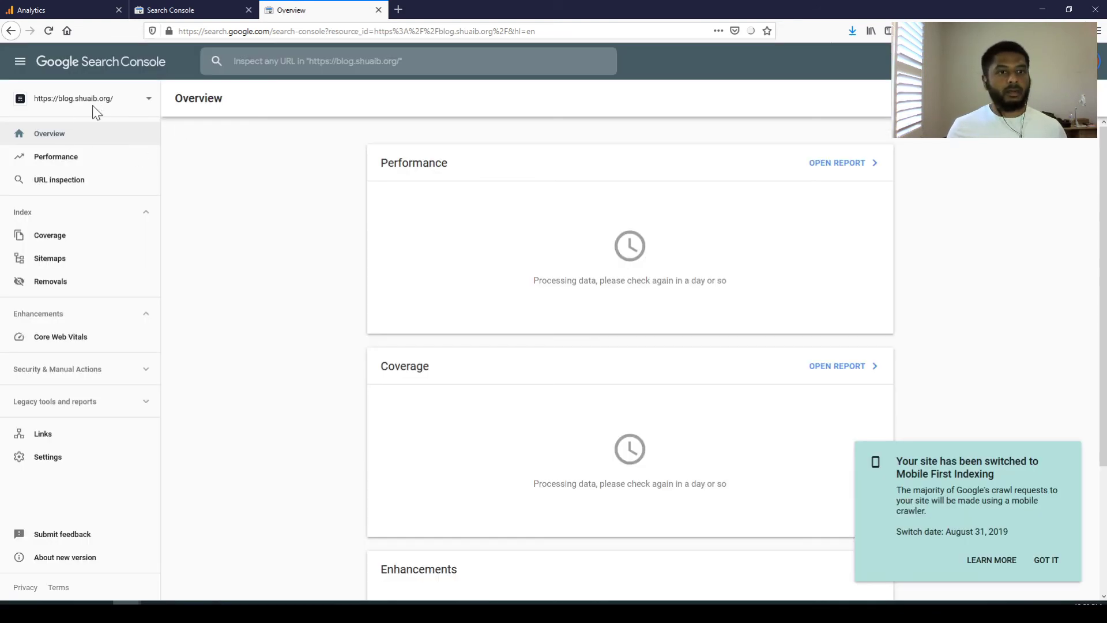
left_click(149, 102)
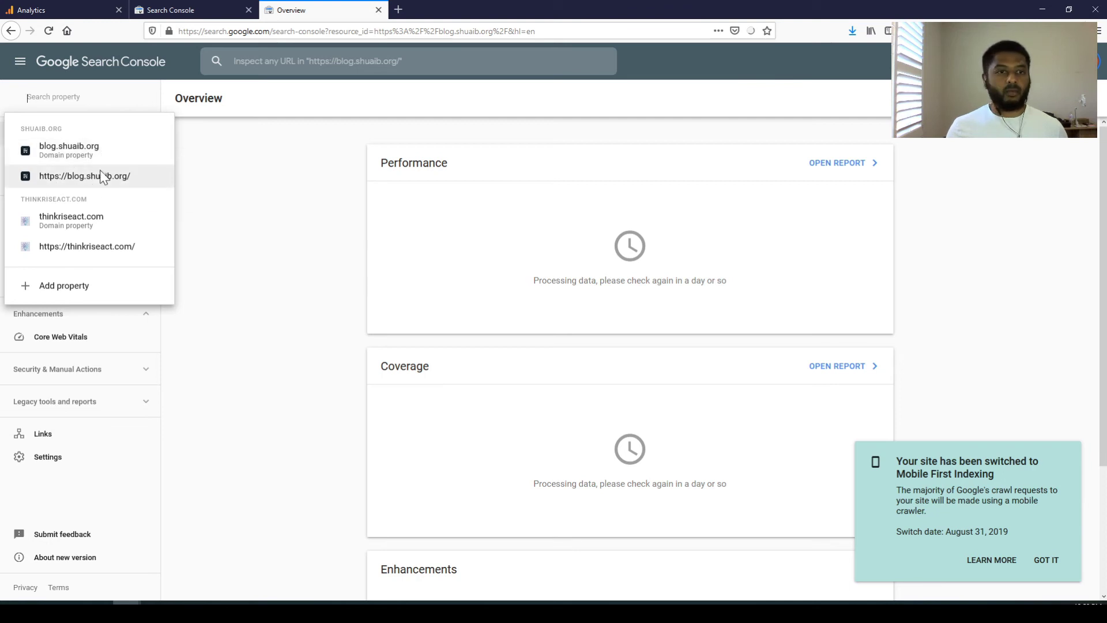
left_click(91, 151)
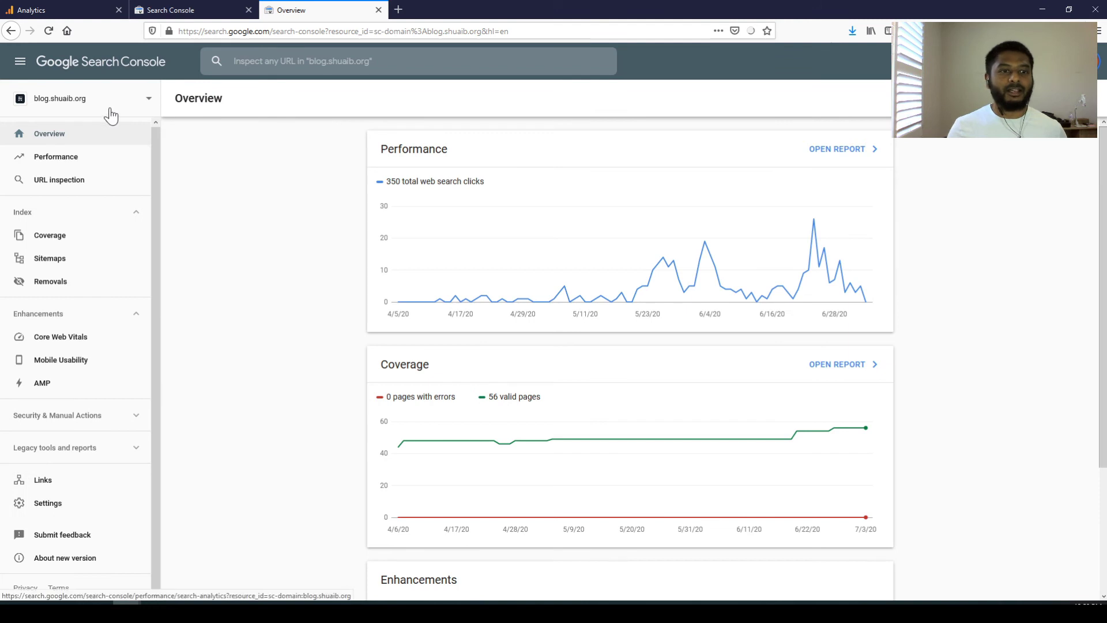
left_click(148, 102)
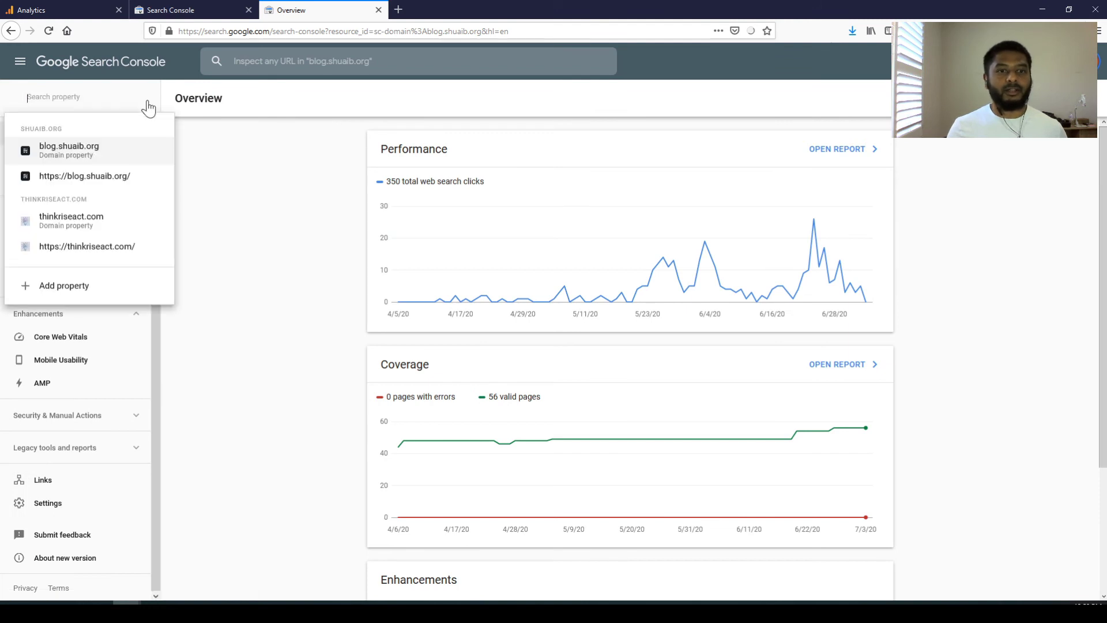
left_click(99, 176)
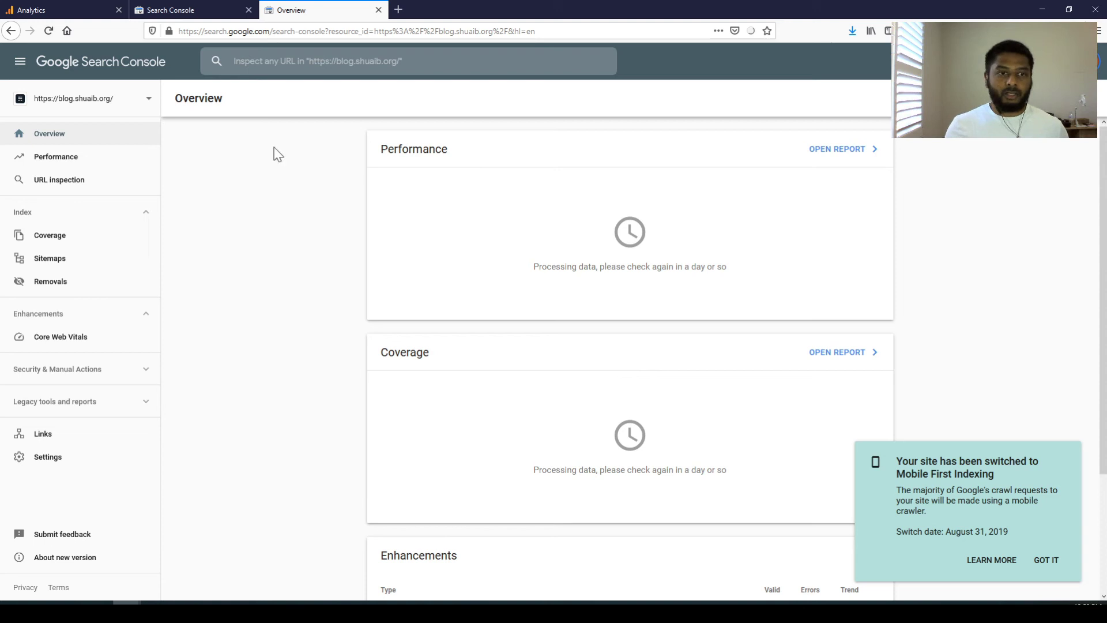
left_click(207, 10)
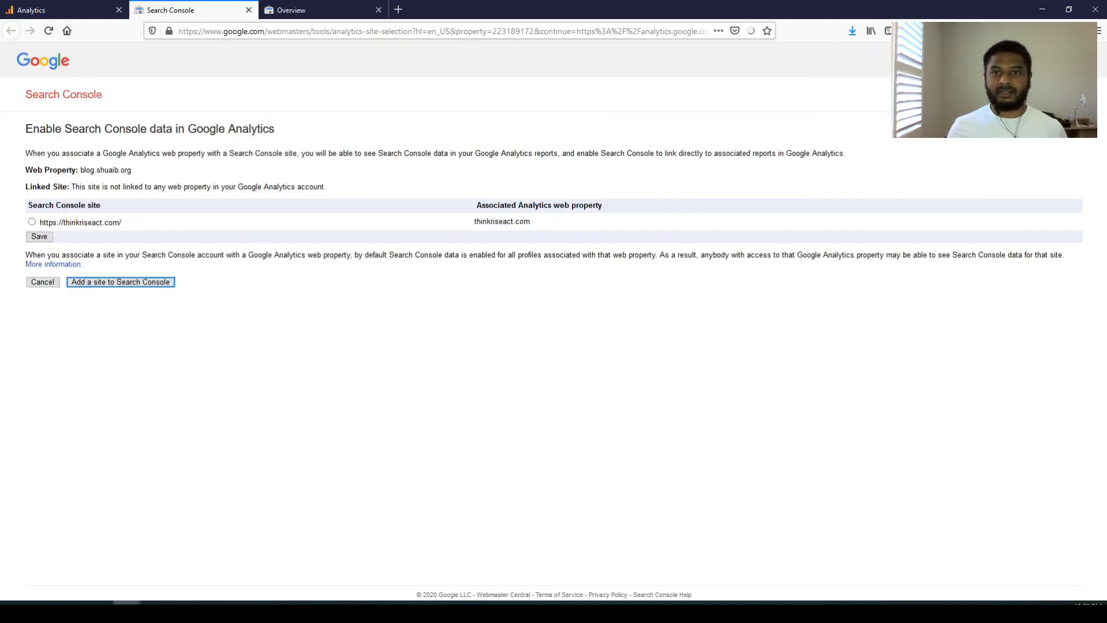
left_click(370, 31)
key("Return")
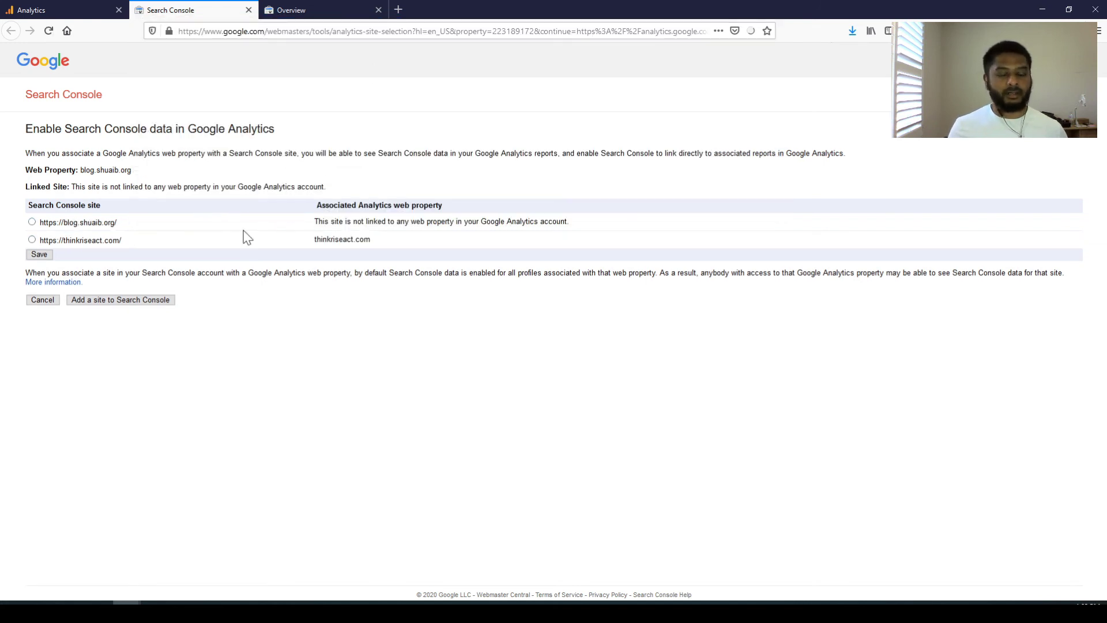
left_click_drag(314, 222, 566, 223)
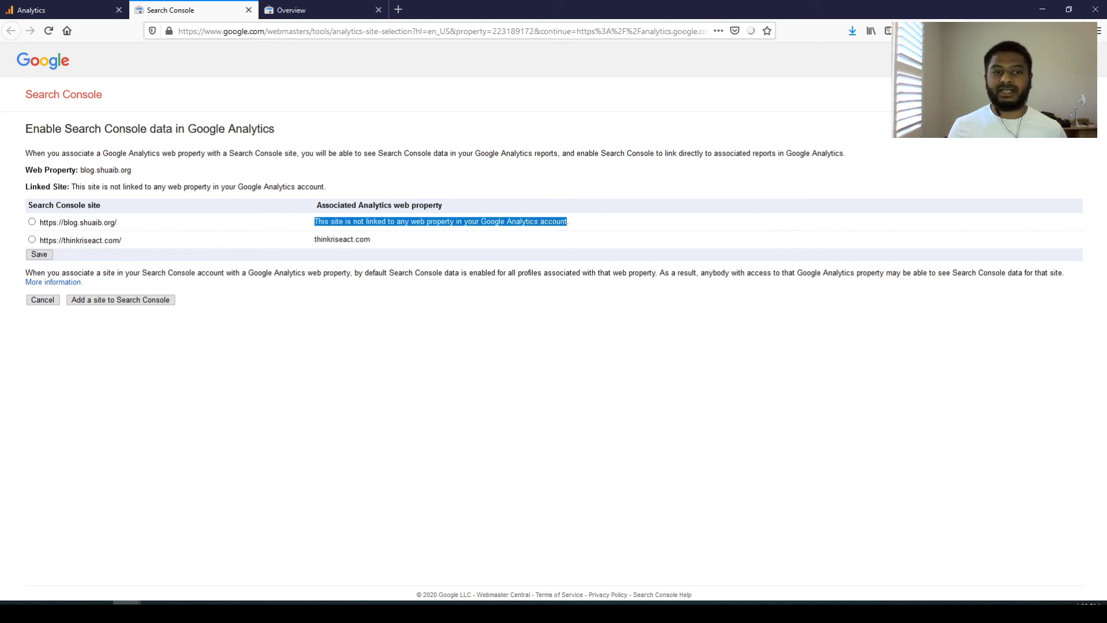
left_click(32, 222)
left_click(41, 255)
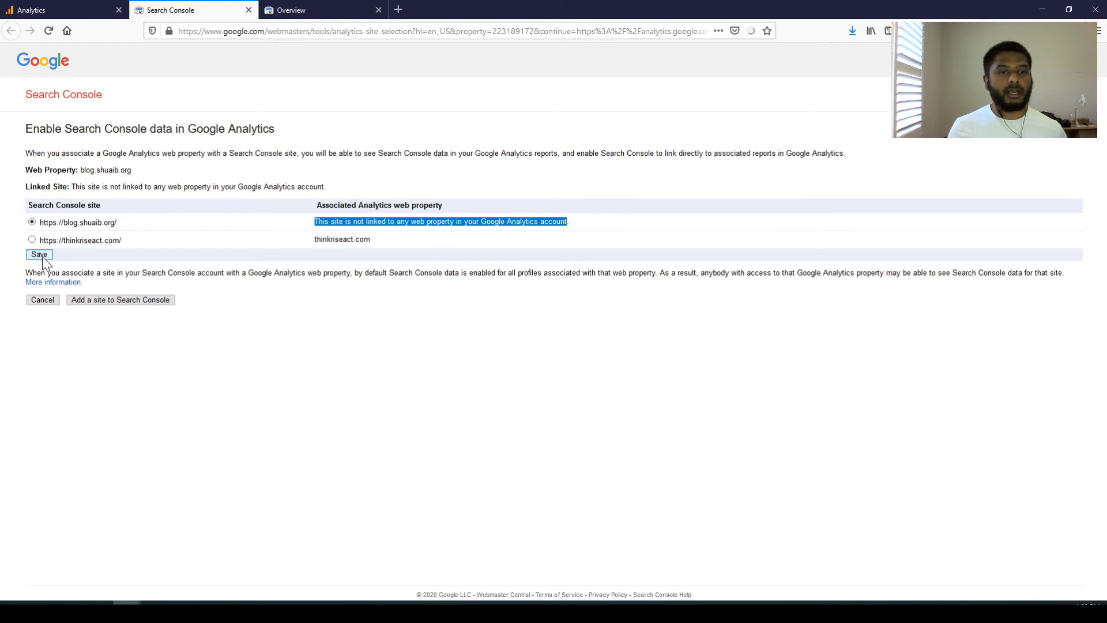
left_click_drag(81, 170, 132, 171)
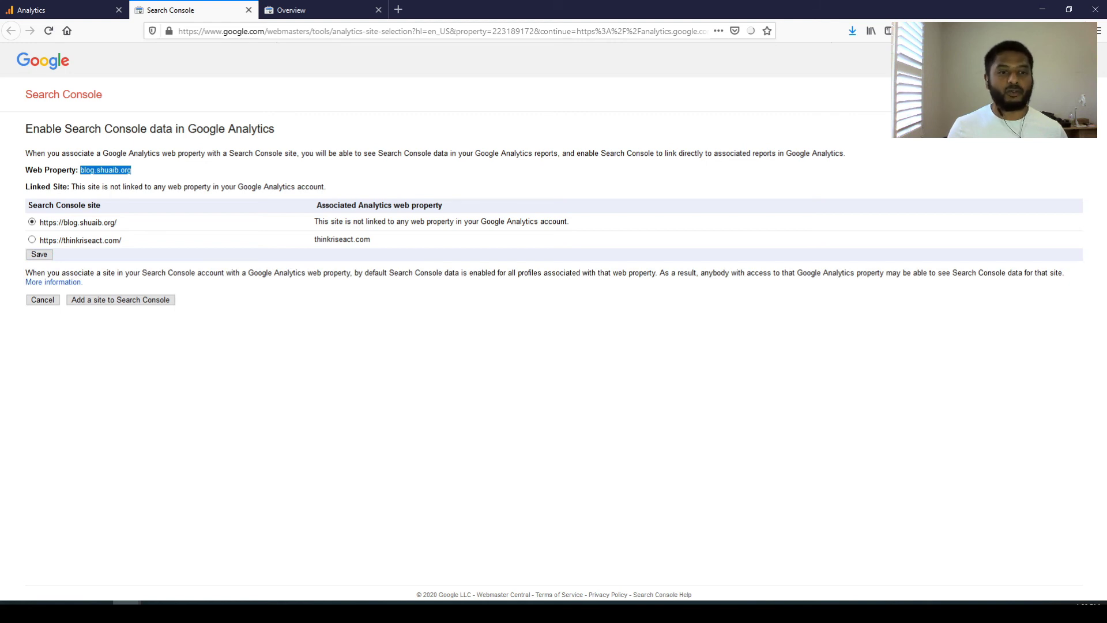
left_click(46, 255)
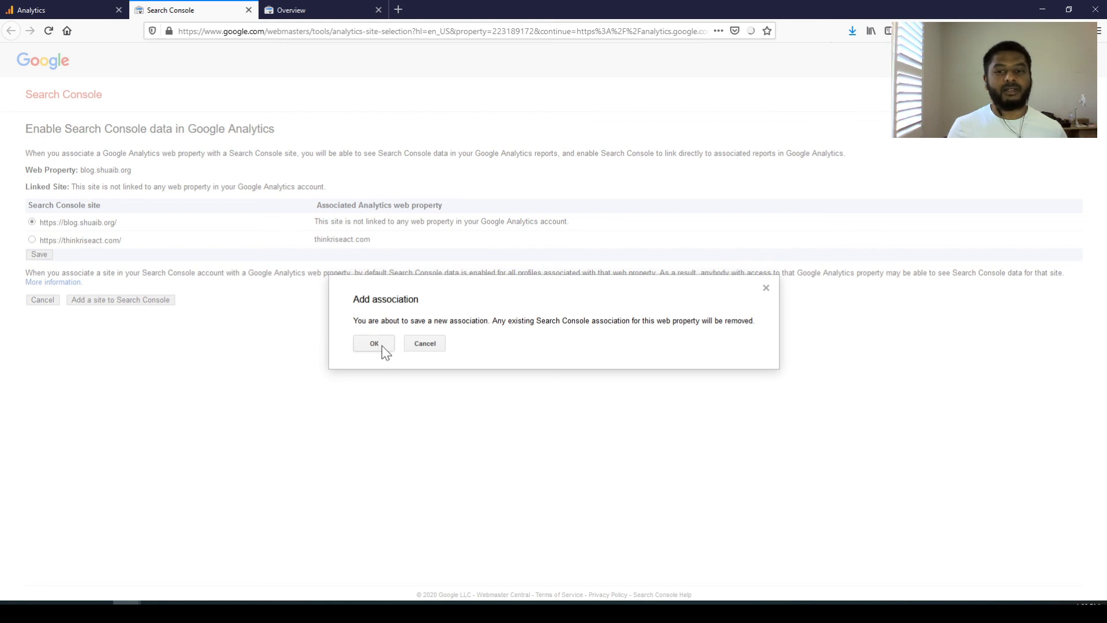
left_click(374, 344)
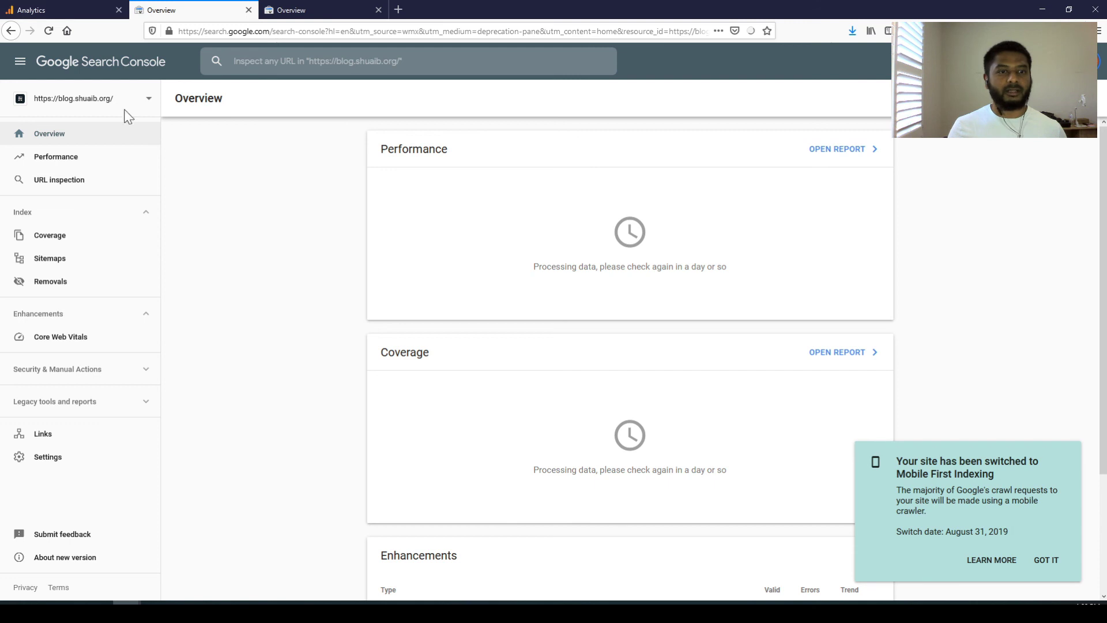
Step: Switch back to Google Analytics, finish the Search Console settings and open the Search Console Queries report under Acquisition
left_click(68, 14)
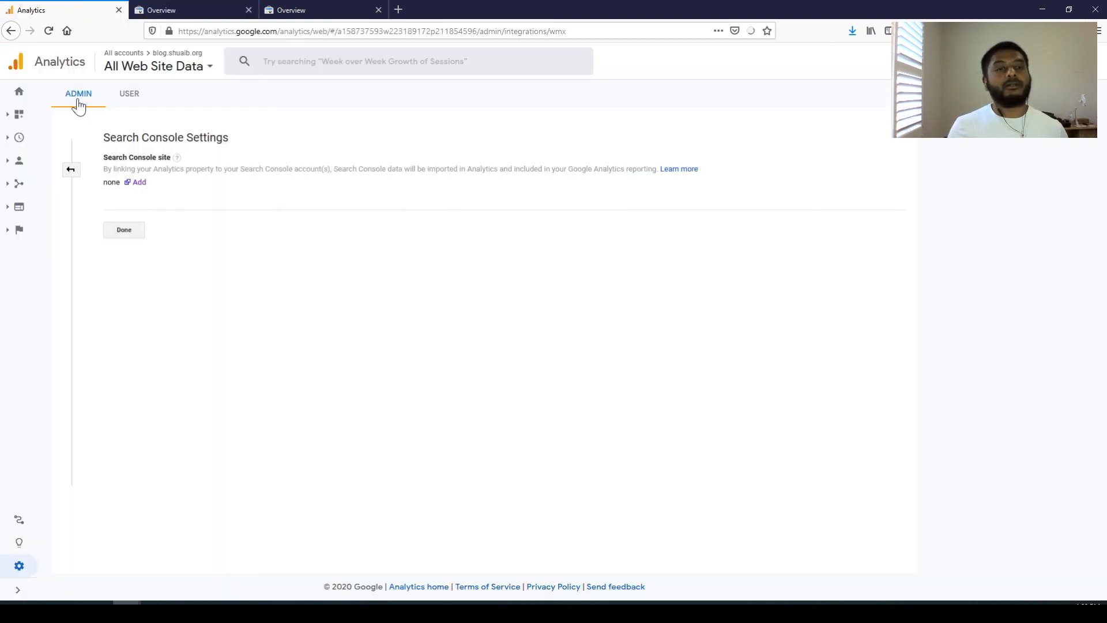
left_click(122, 229)
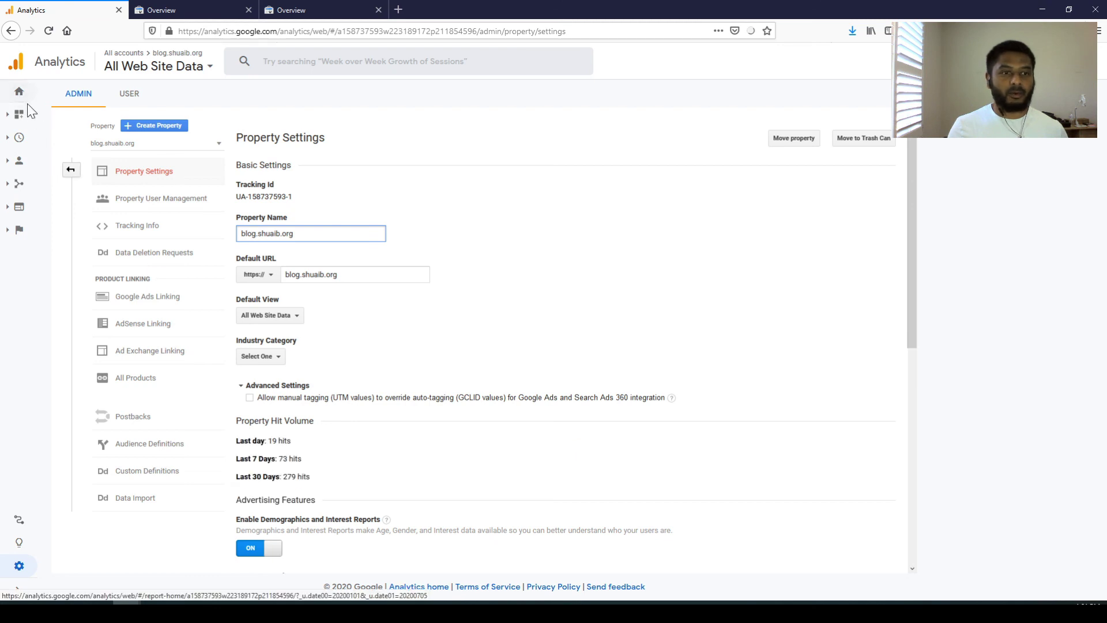
left_click(16, 161)
left_click(8, 208)
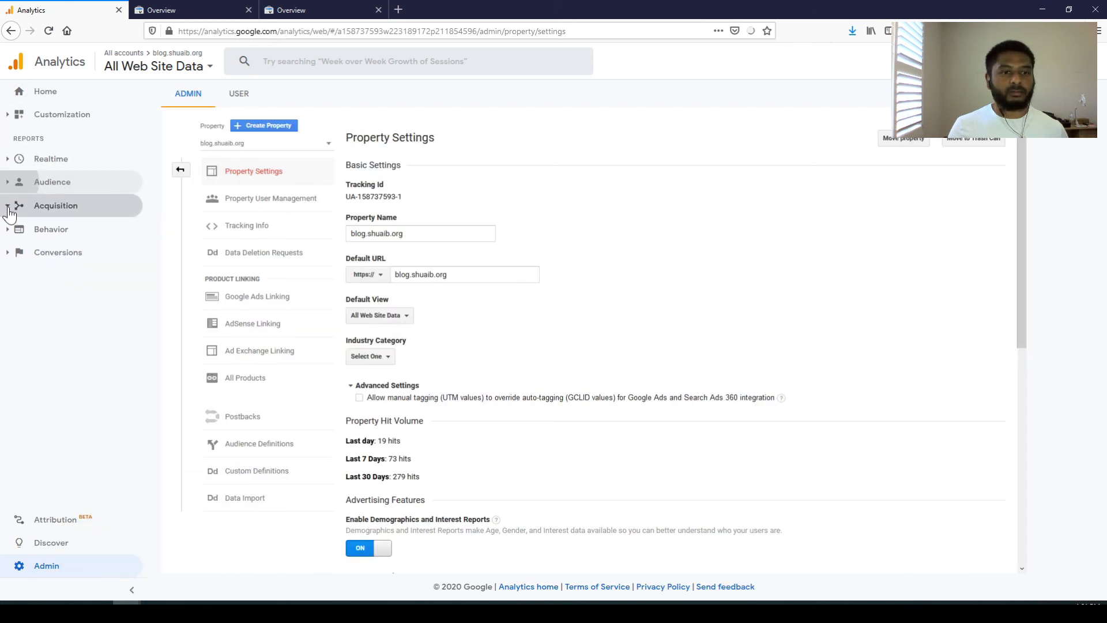
left_click(33, 283)
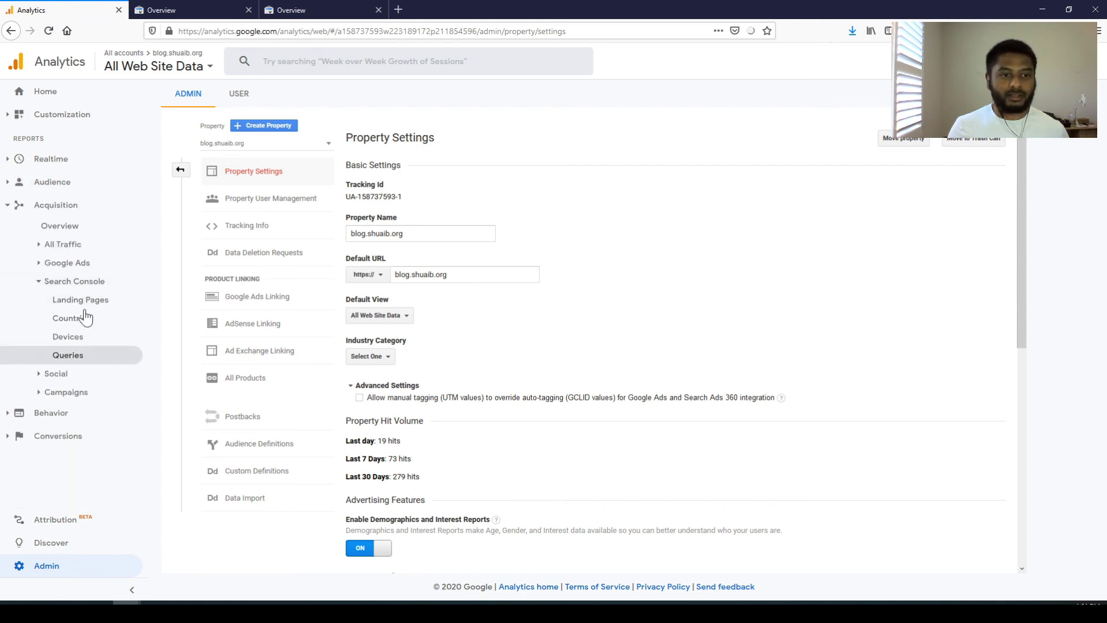
left_click(77, 361)
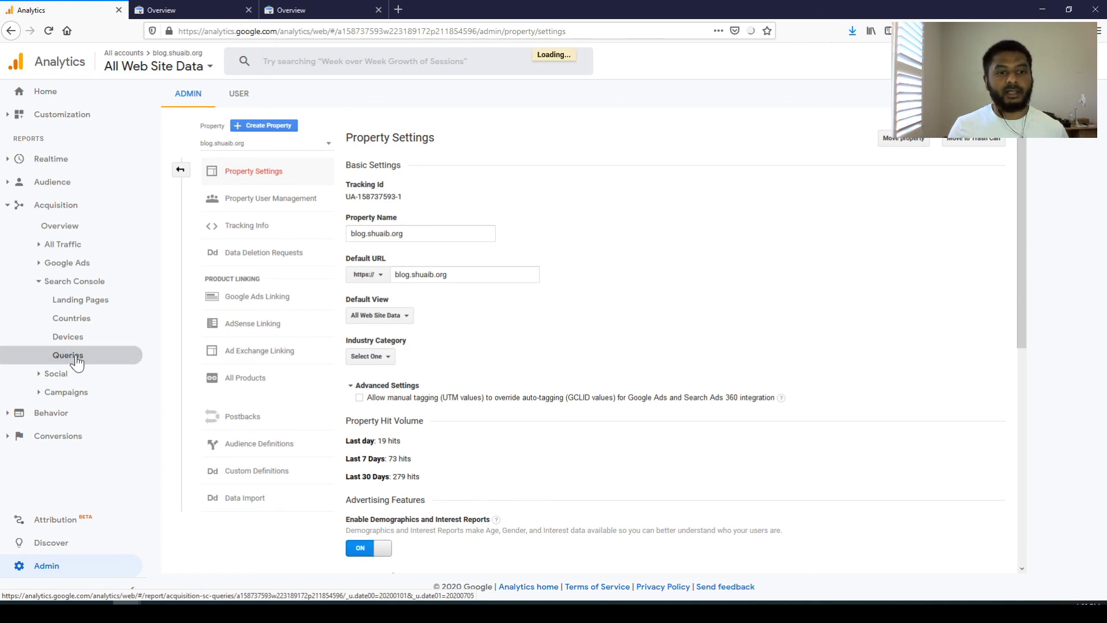